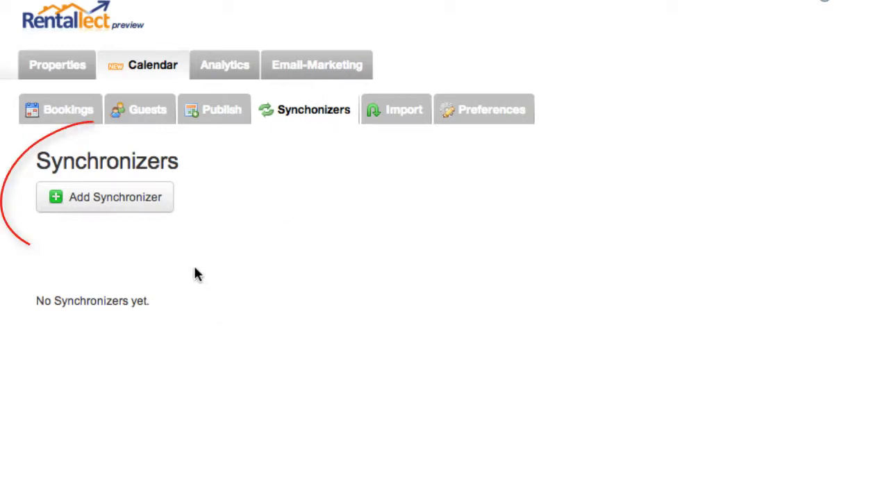
Add a HomeAwayConnect synchronizer that replaces the portal's reservations with Rentallect's, then continue
click(131, 201)
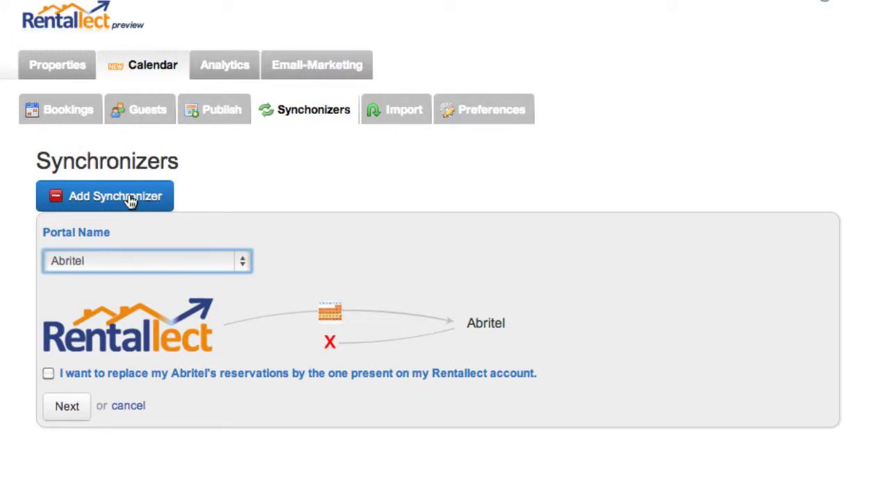
click(243, 263)
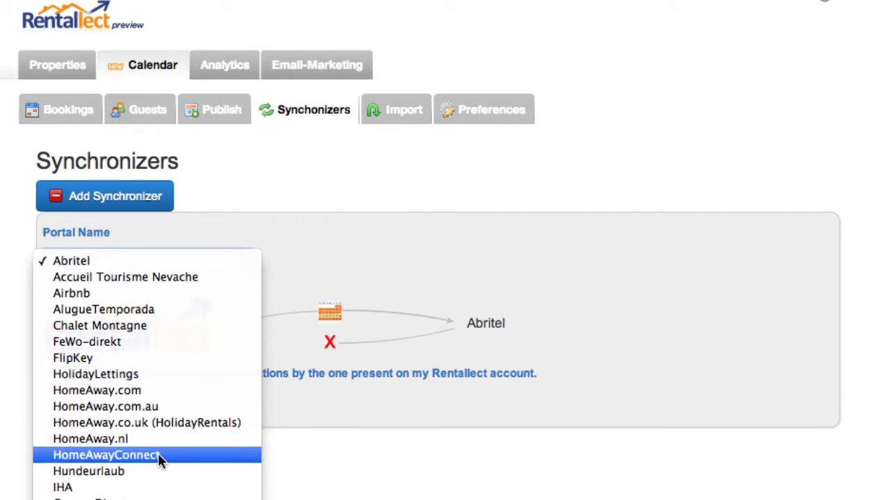
key(Escape)
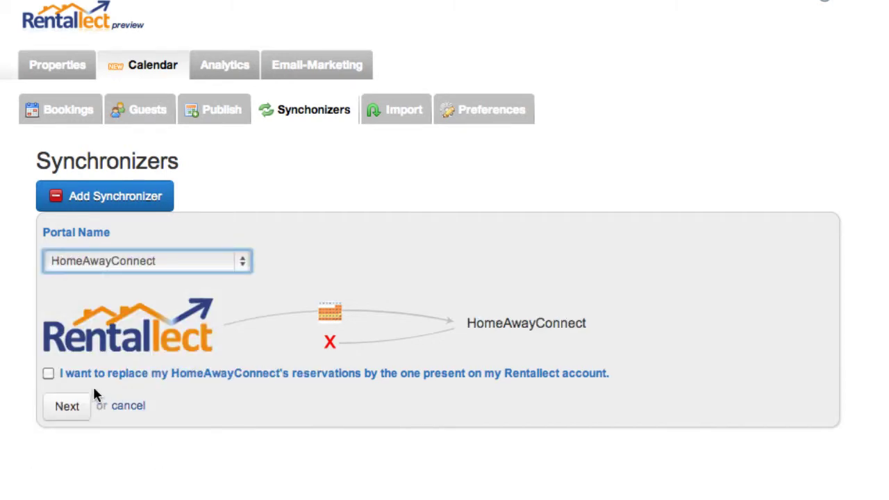
click(49, 374)
click(73, 409)
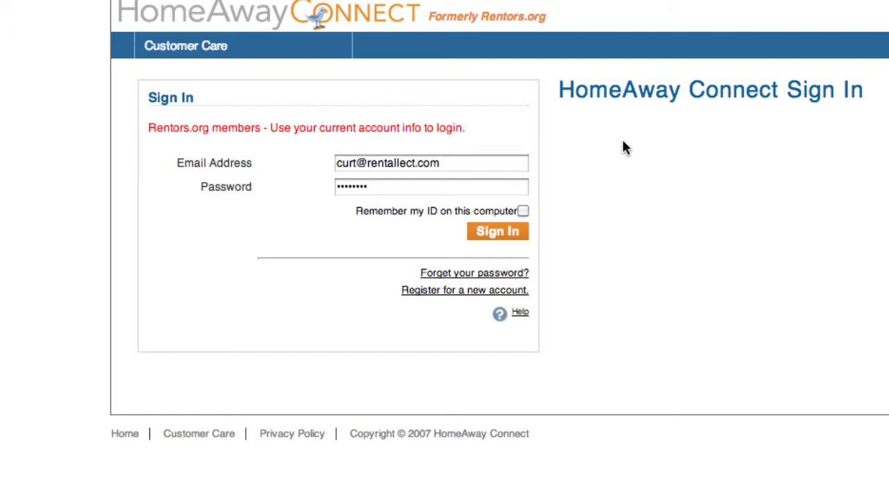
Sign in to HomeAway Connect and view Rentallect-Test-Property-1's empty availability calendar
click(493, 235)
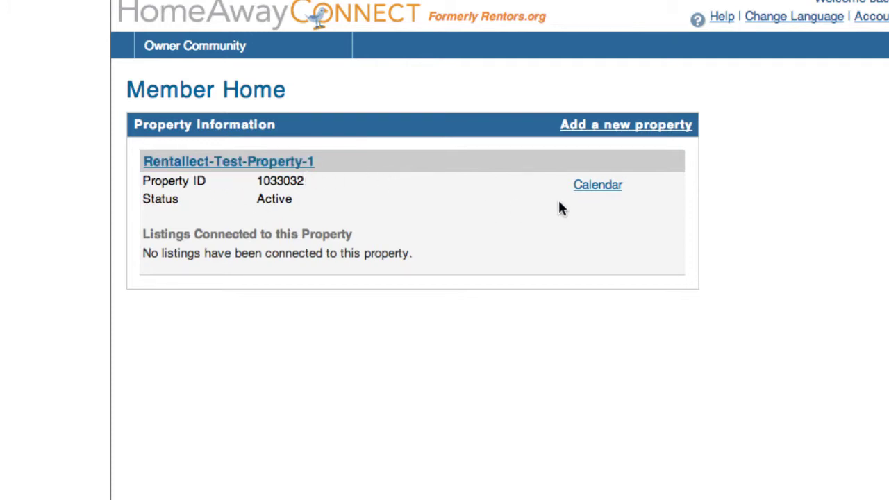
click(598, 192)
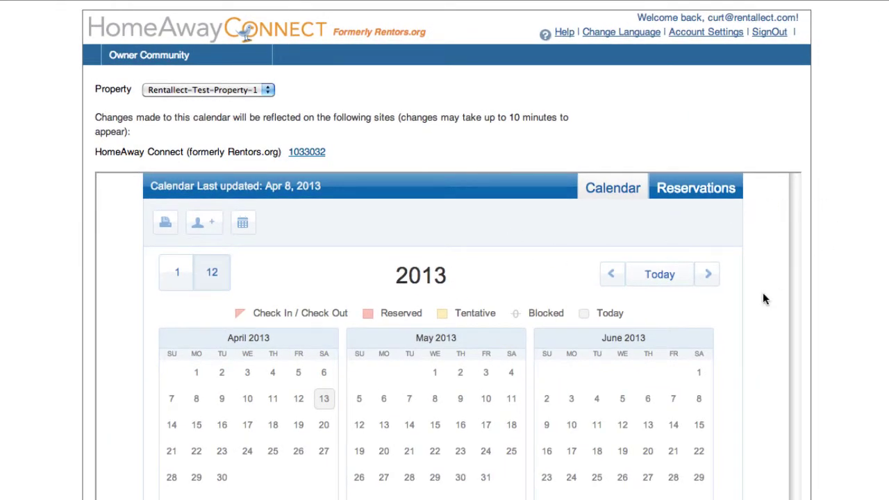
scroll(764, 299, down, 4)
scroll(764, 299, up, 3)
scroll(764, 299, up, 2)
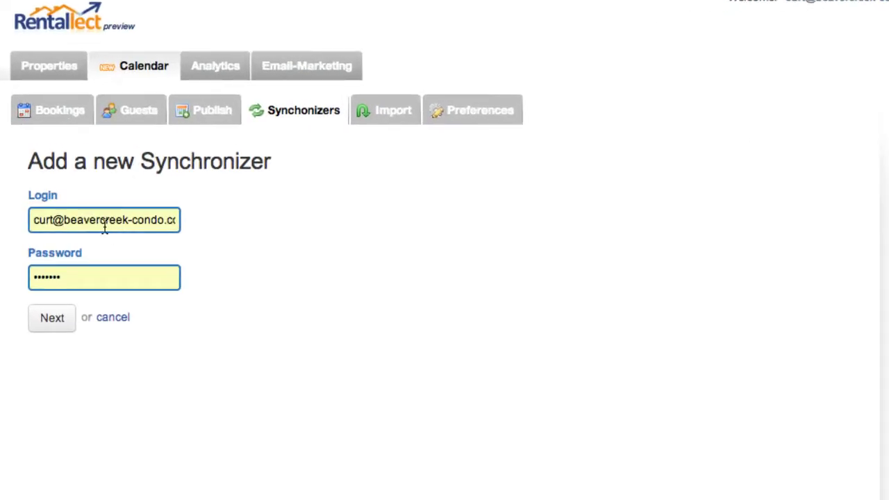
Replace the prefilled login with the HomeAway Connect account email, enter its password, and submit
double_click(104, 221)
triple_click(103, 221)
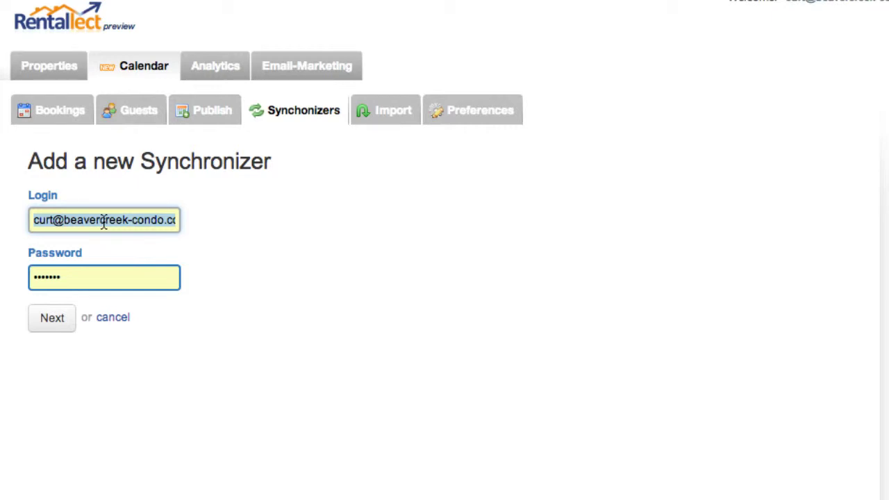
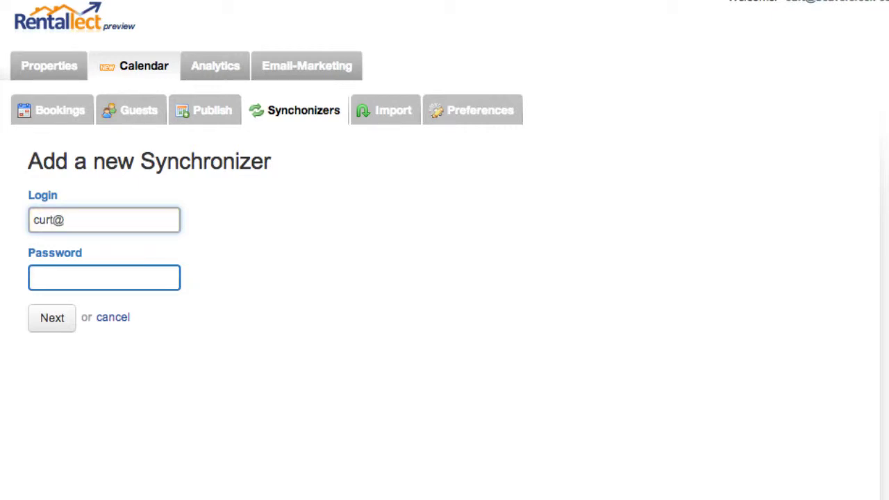
key(Tab)
text(•••••••)
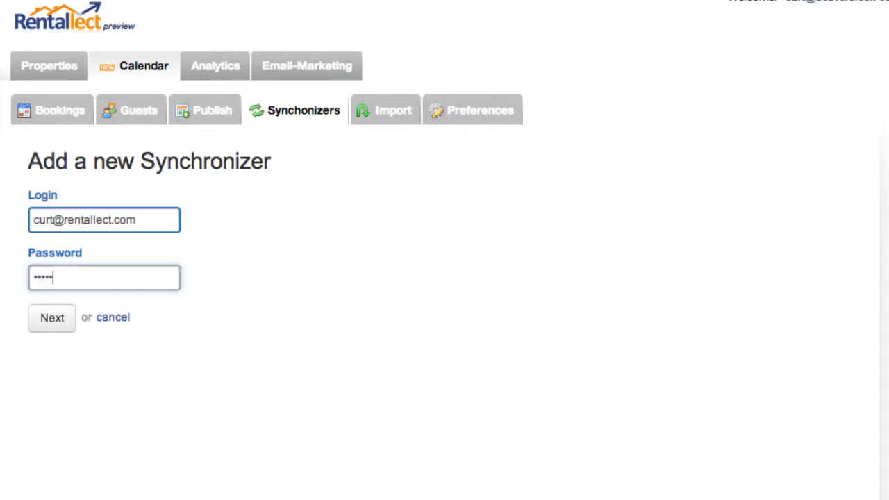
text(•)
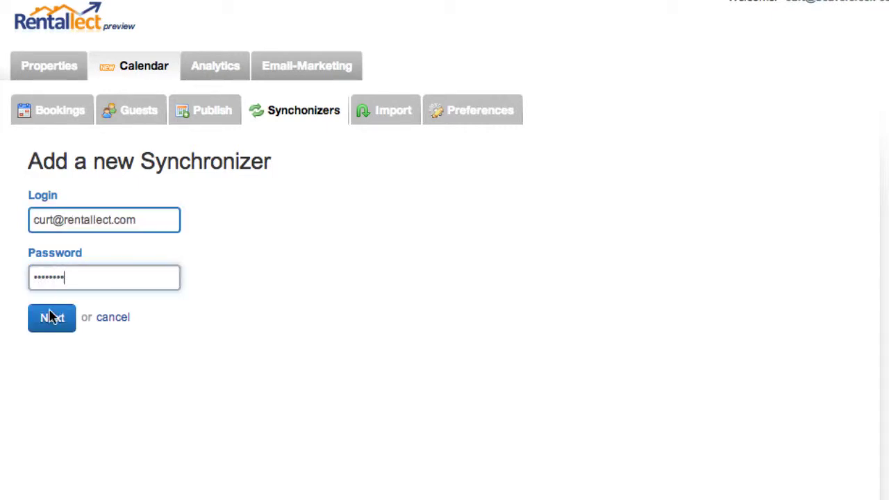
click(51, 318)
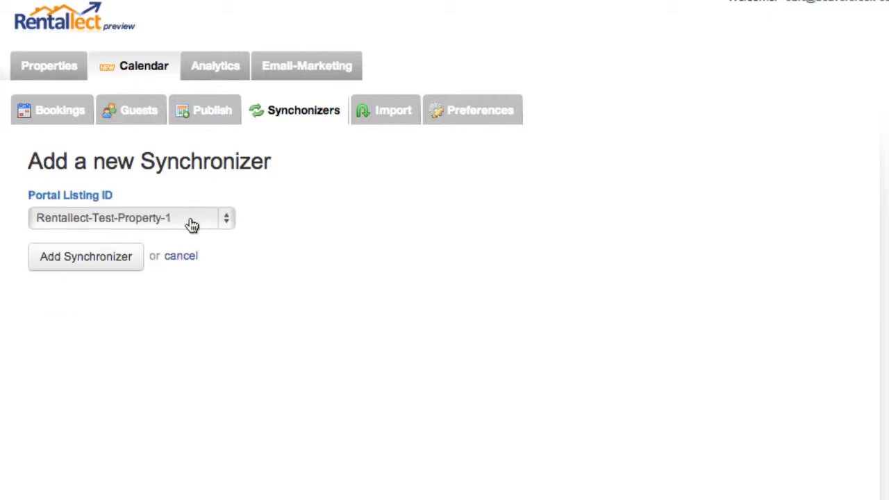
Keep Rentallect-Test-Property-1 as the portal listing ID and create the synchronizer
click(192, 224)
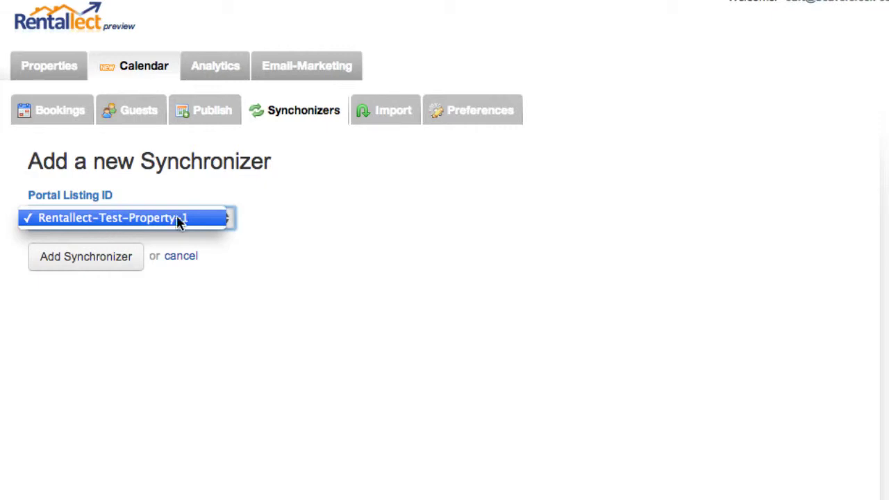
click(182, 222)
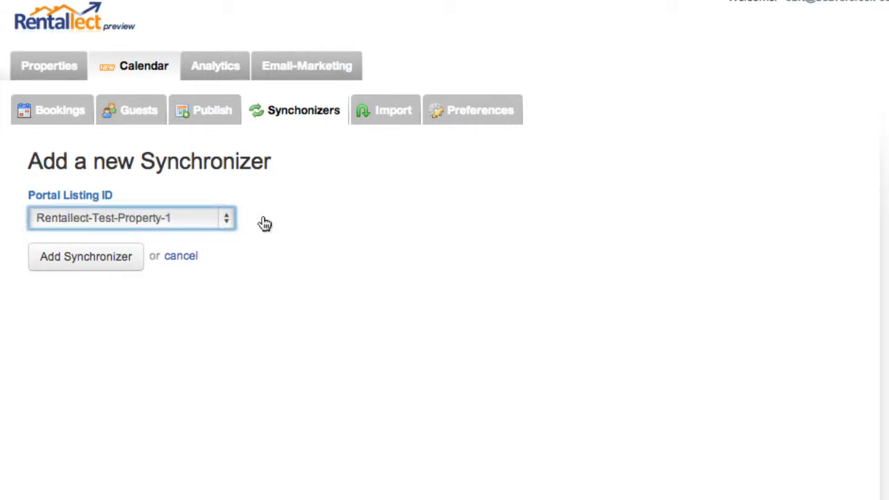
click(93, 260)
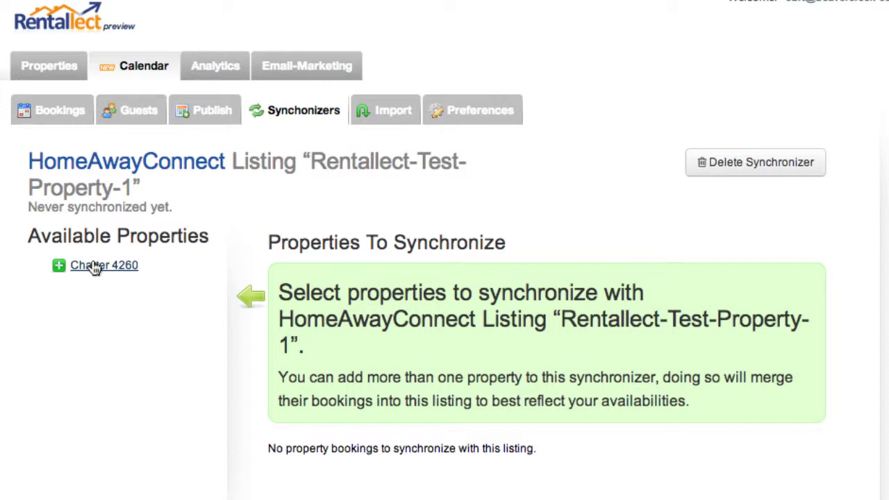
Add Charter 4260 to the synchronizer's properties, confirm it under Synchronizers, and return to Bookings
click(95, 267)
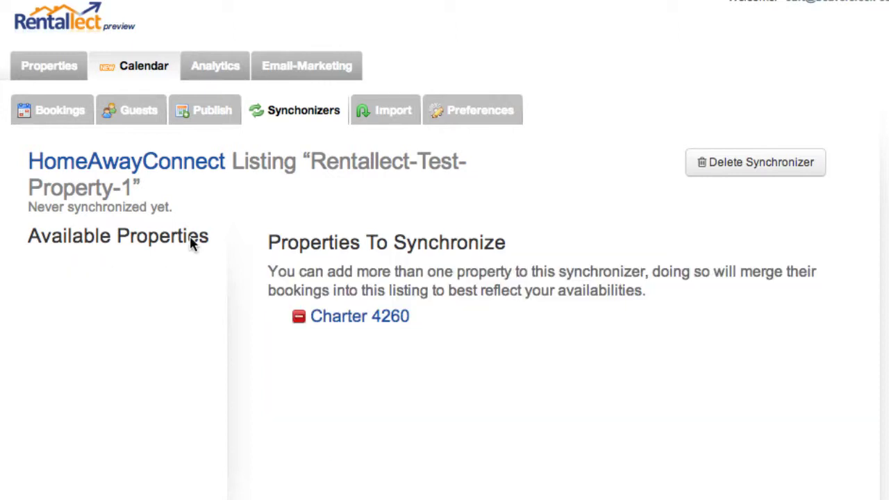
click(78, 114)
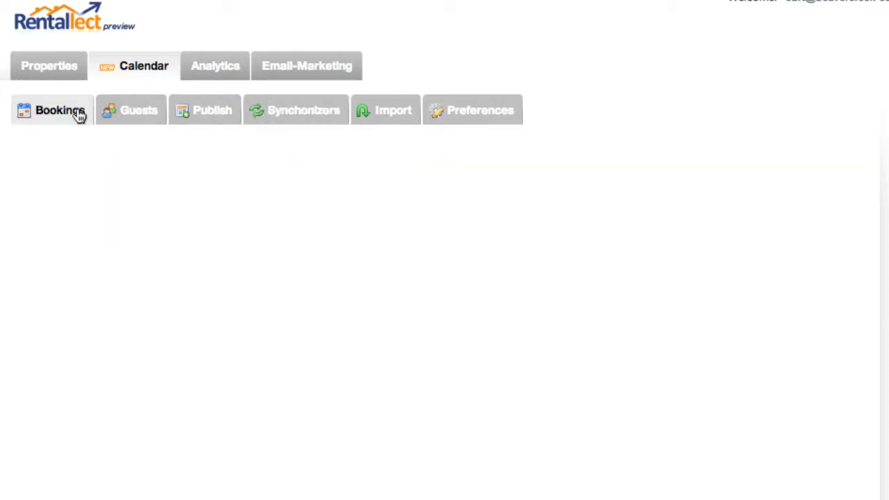
click(295, 116)
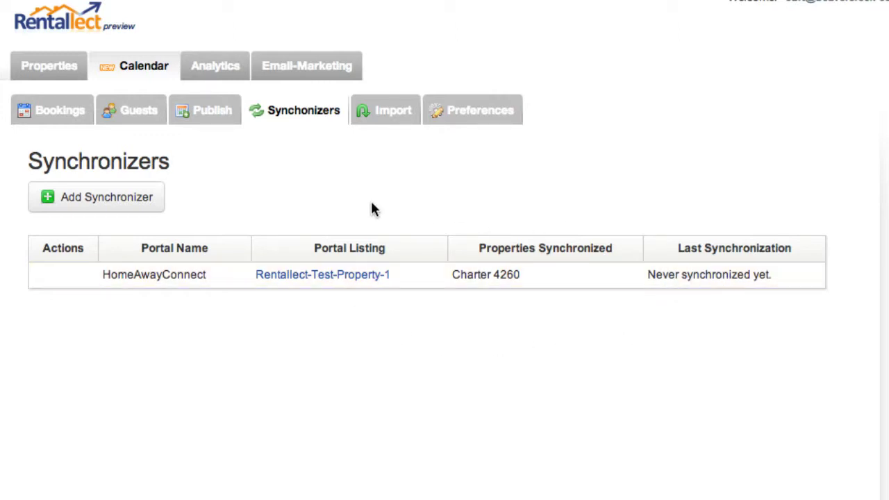
click(59, 113)
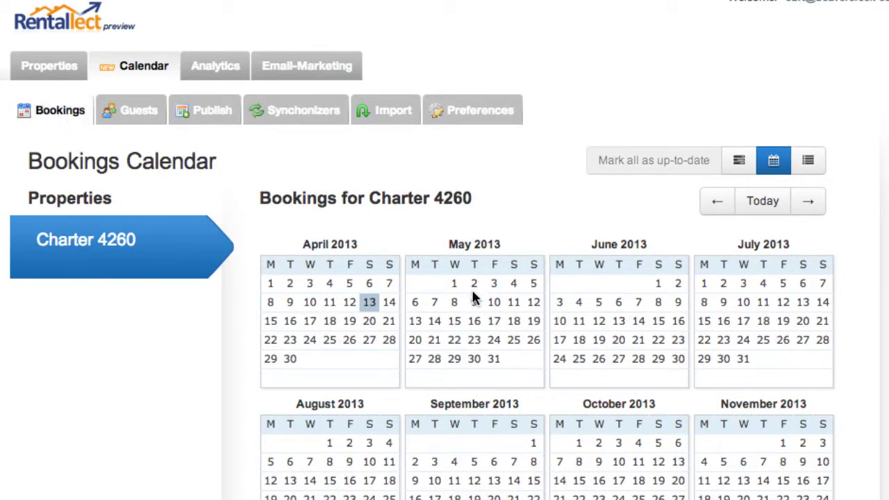
Create a booked stay for Charter 4260 from 2 May to 9 May 2013
click(473, 284)
click(473, 300)
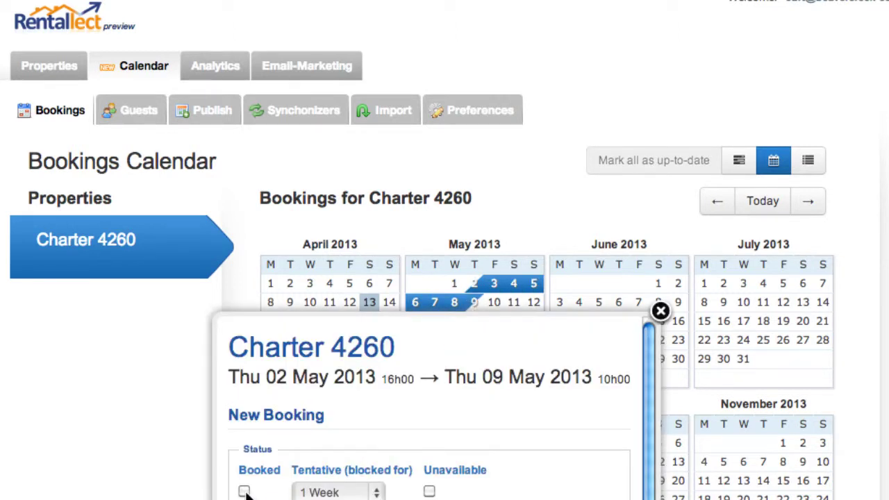
click(244, 491)
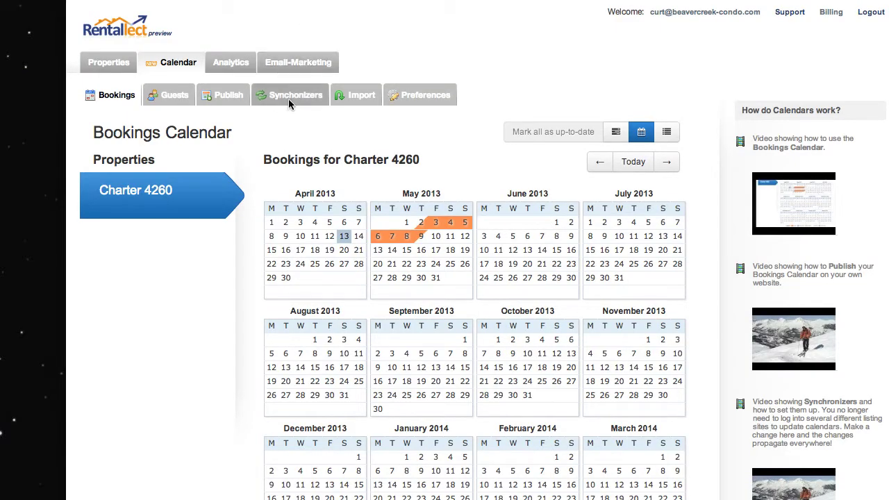
Cancel the orange 2–9 May booking from its details popup
click(438, 226)
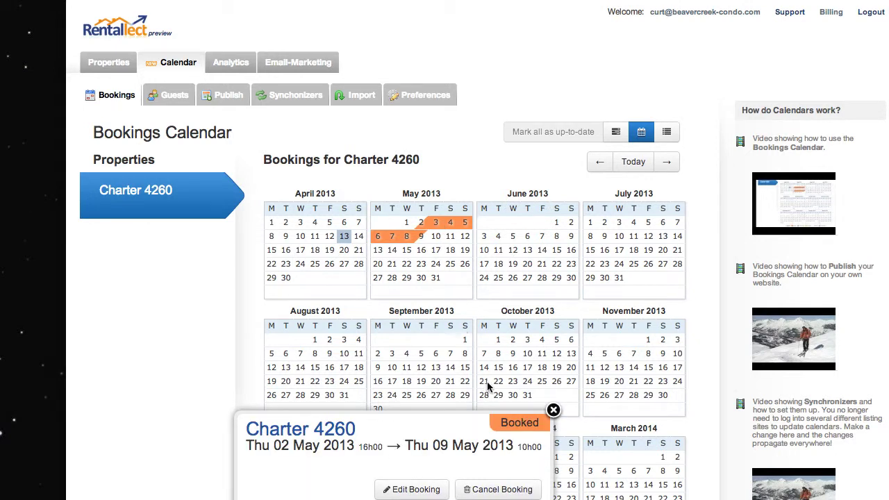
click(497, 490)
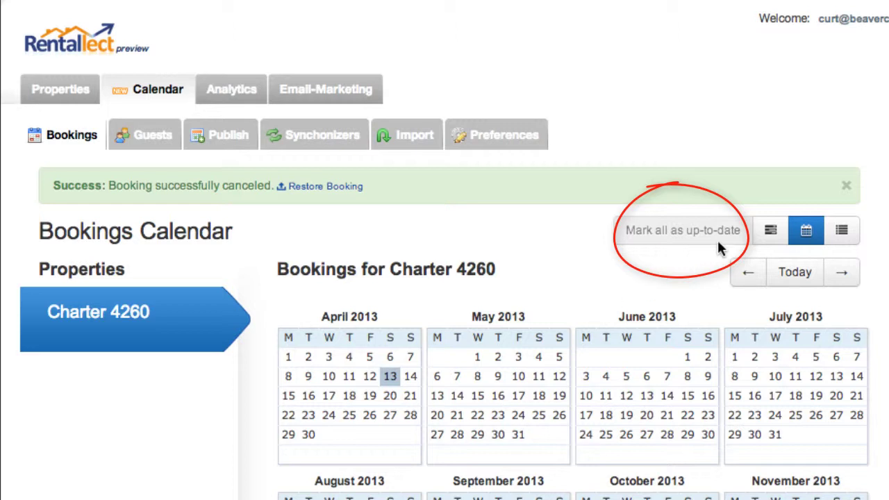
mouse_move(649, 233)
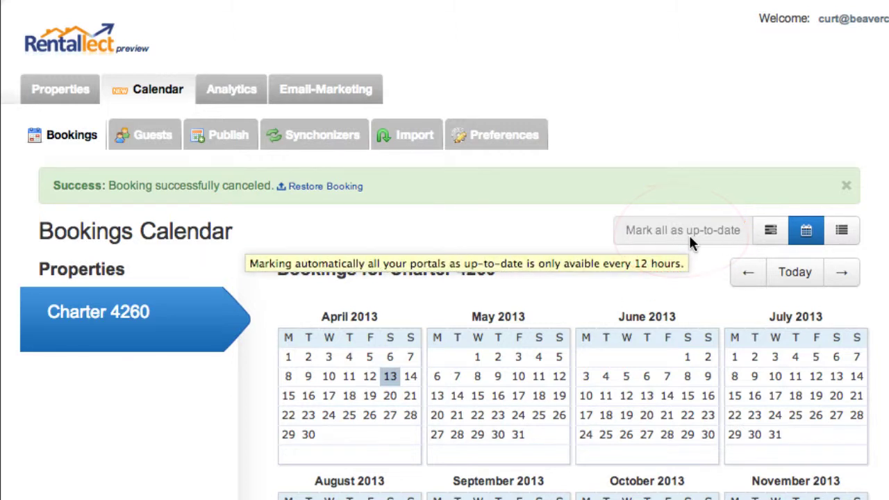